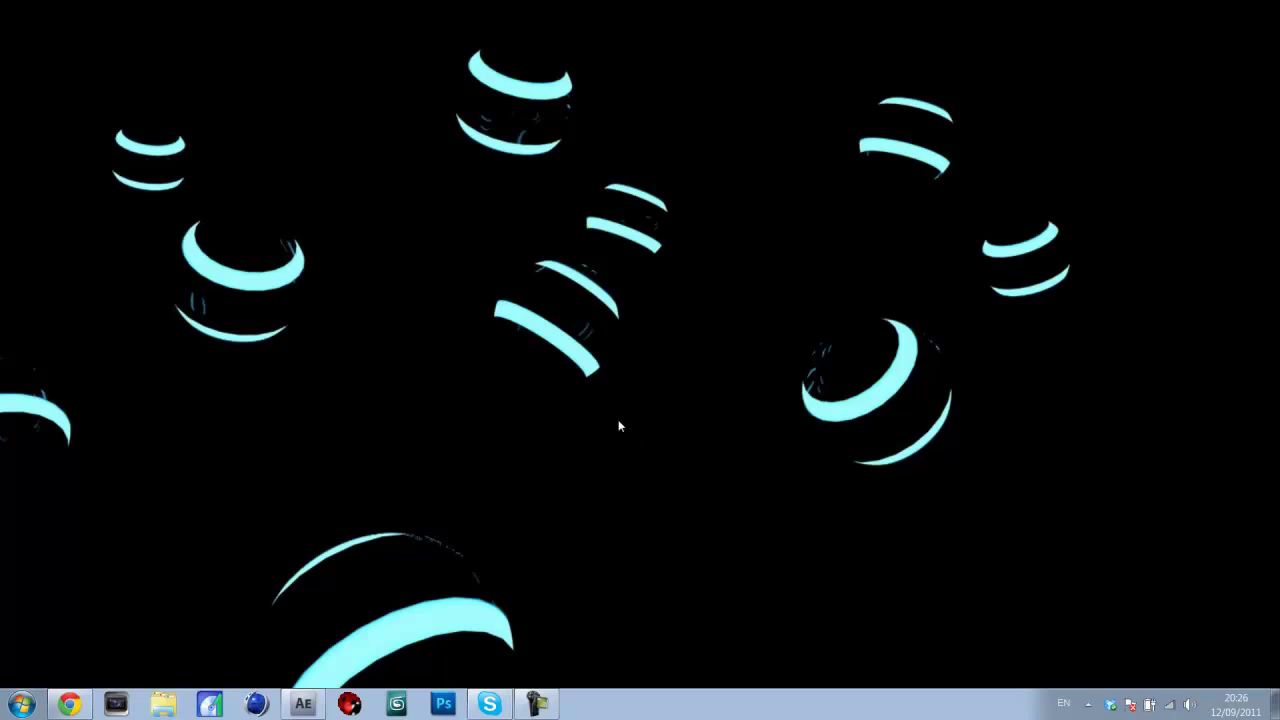
# Restore After Effects and add a full-size white solid layer, White Solid 1, to Turret Character.
pyautogui.click(303, 703)
pyautogui.click(134, 26)
pyautogui.moveTo(228, 46)
pyautogui.click(428, 62)
pyautogui.click(672, 469)
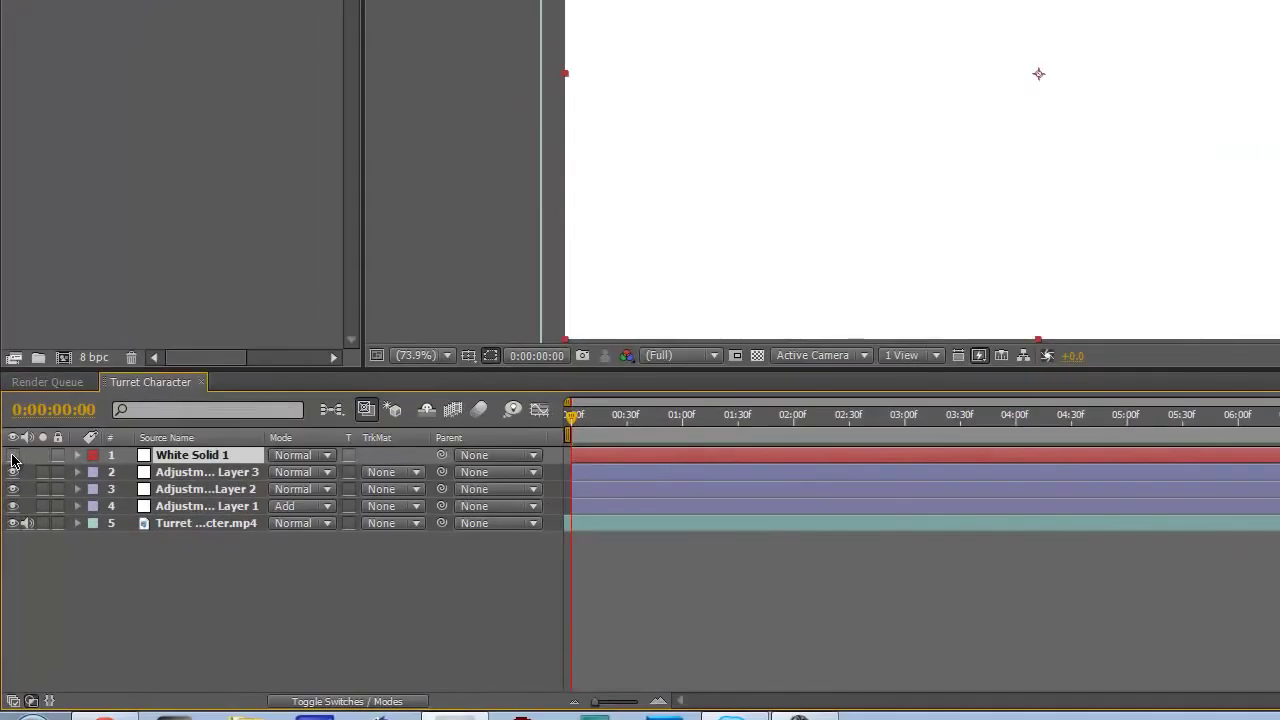
# Hide White Solid 1 and move Adjustment Layer 2 below Adjustment Layer 1.
pyautogui.click(9, 517)
pyautogui.click(205, 469)
pyautogui.click(212, 490)
pyautogui.moveTo(216, 519); pyautogui.dragTo(216, 516)
# Select White Solid 1 and switch to the Pen tool.
pyautogui.click(238, 490)
pyautogui.click(228, 474)
pyautogui.click(211, 504)
pyautogui.click(211, 476)
pyautogui.click(205, 456)
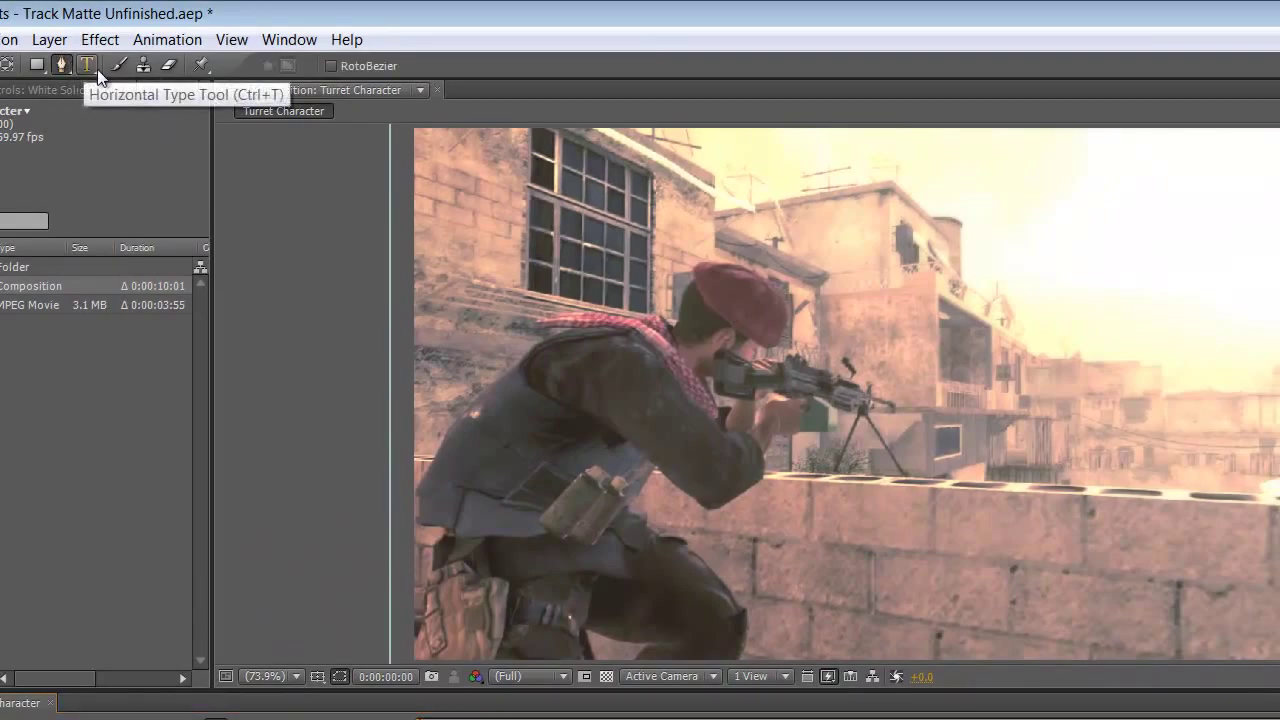
pyautogui.click(64, 67)
pyautogui.click(70, 64)
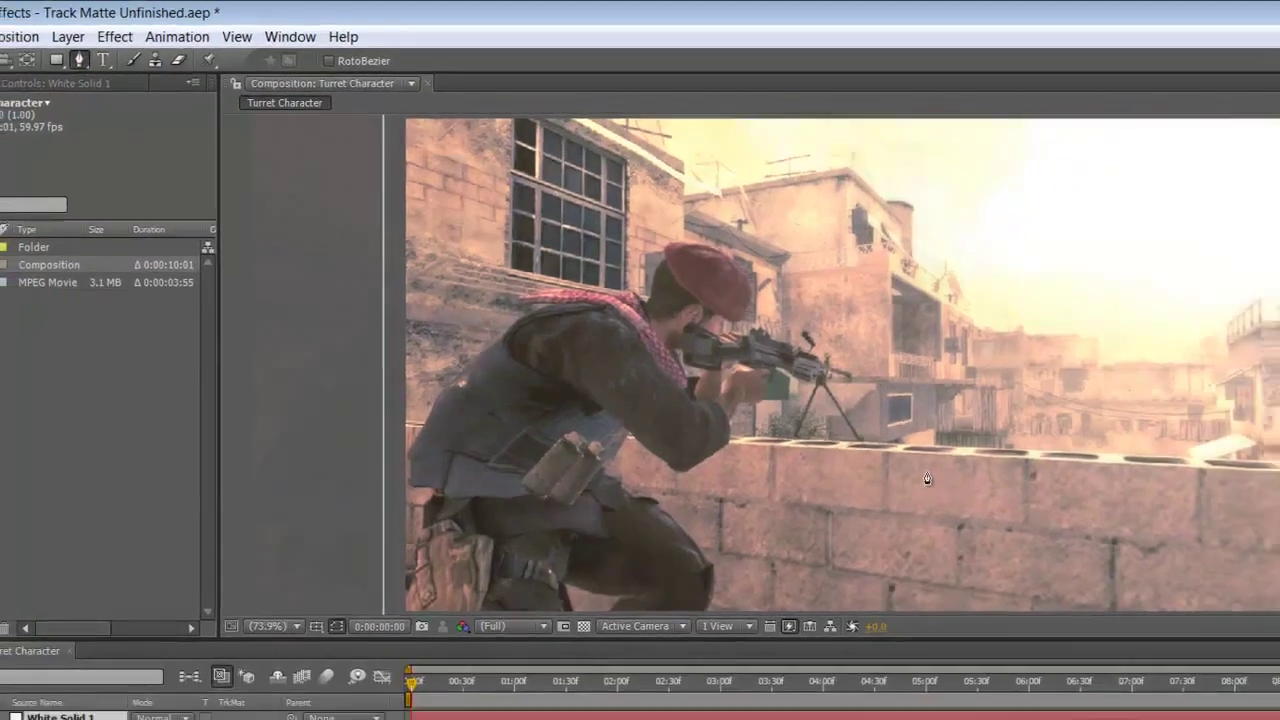
# Zoom to 400% and place mask points along the wall's top edge on White Solid 1.
pyautogui.scroll(3, 376, 639)
pyautogui.click(31, 43)
pyautogui.moveTo(400, 260); pyautogui.dragTo(402, 214)
pyautogui.press('.')
pyautogui.moveTo(422, 288); pyautogui.dragTo(491, 251)
pyautogui.click(141, 43)
pyautogui.click(332, 287)
pyautogui.click(546, 296)
pyautogui.click(792, 308)
pyautogui.click(1006, 324)
pyautogui.moveTo(1006, 324); pyautogui.dragTo(800, 270)
pyautogui.click(780, 271)
pyautogui.click(816, 278)
pyautogui.moveTo(1100, 275); pyautogui.dragTo(783, 266)
pyautogui.click(783, 266)
# Close the mask shape around the area below the wall and set magnification to Fit.
pyautogui.scroll(-3, 647, 310)
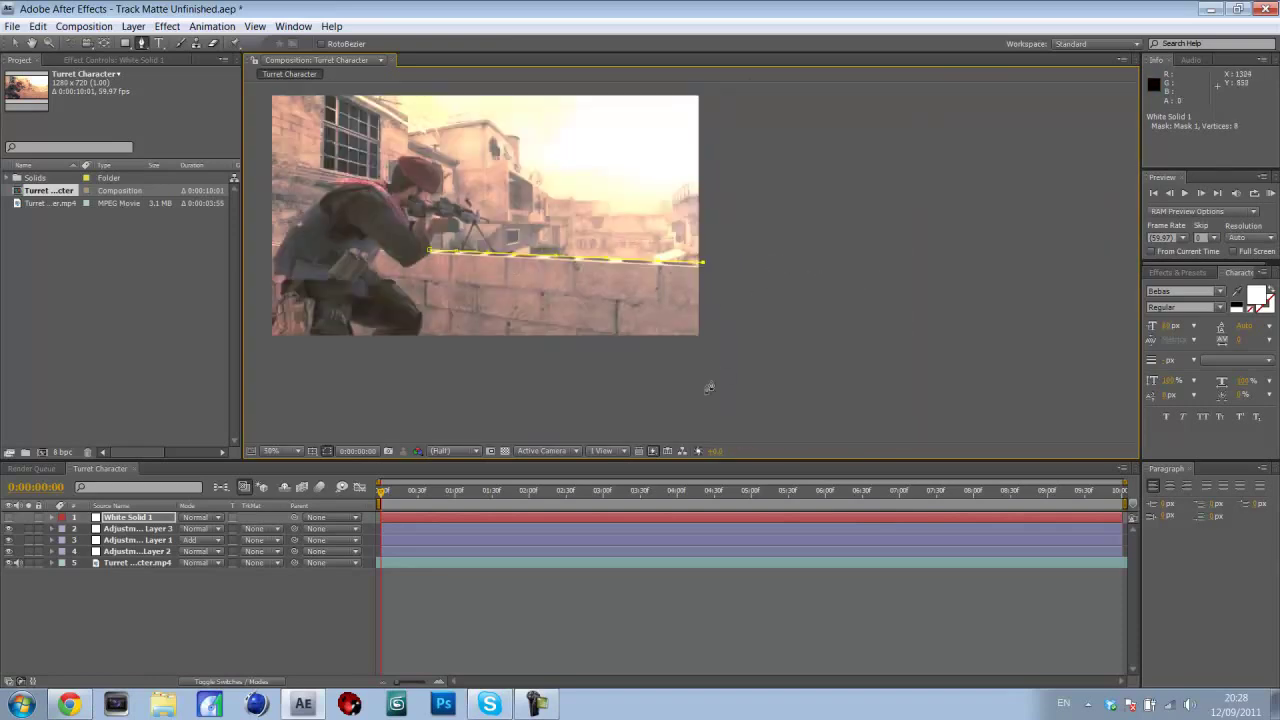
pyautogui.click(706, 385)
pyautogui.click(249, 386)
pyautogui.scroll(-1, 249, 386)
pyautogui.scroll(1, 572, 227)
pyautogui.click(962, 121)
pyautogui.scroll(5, 891, 134)
pyautogui.hscroll(5, 891, 134)
pyautogui.click(741, 278)
pyautogui.scroll(-1, 748, 348)
pyautogui.click(298, 452)
pyautogui.click(316, 208)
# Show White Solid 1, switch its Mask 1 mode to Subtract, then hide the solid again.
pyautogui.click(8, 518)
pyautogui.click(128, 518)
pyautogui.press('m')
pyautogui.click(225, 529)
pyautogui.click(227, 548)
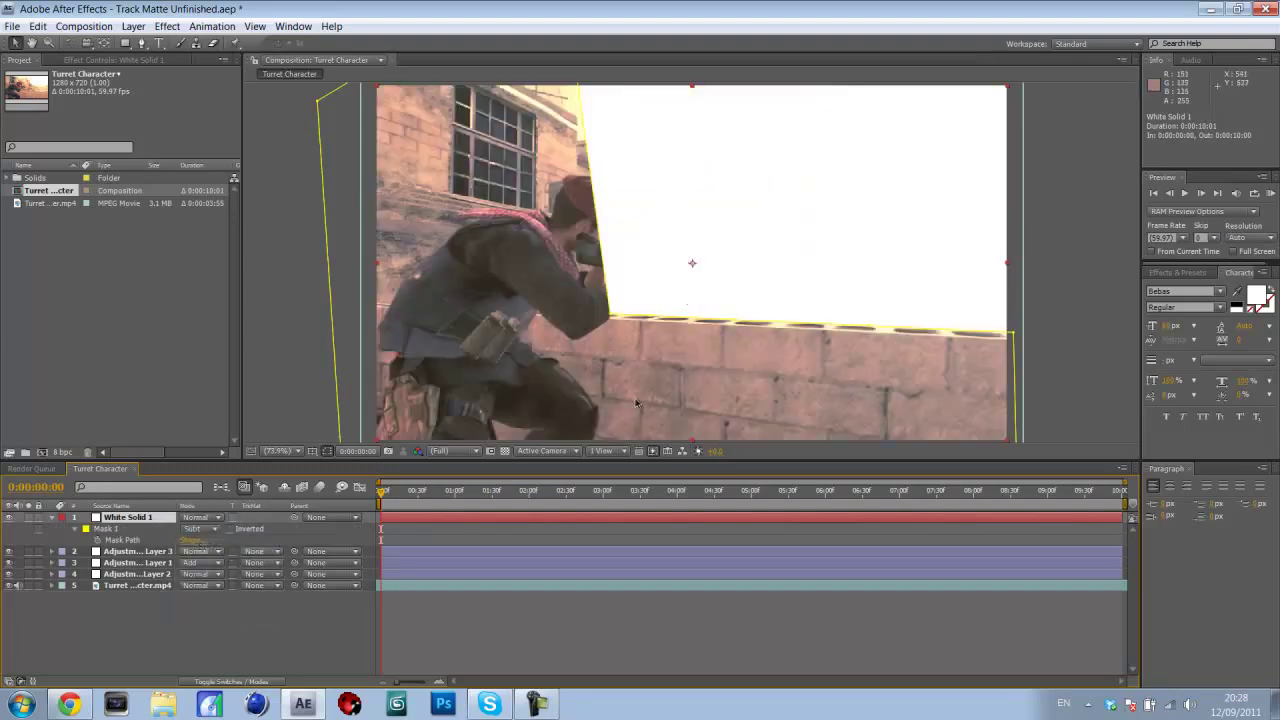
pyautogui.click(8, 518)
# Collapse the mask properties and create a text layer reading 'TUTORIAL' near the wall.
pyautogui.click(52, 518)
pyautogui.click(159, 43)
pyautogui.click(779, 328)
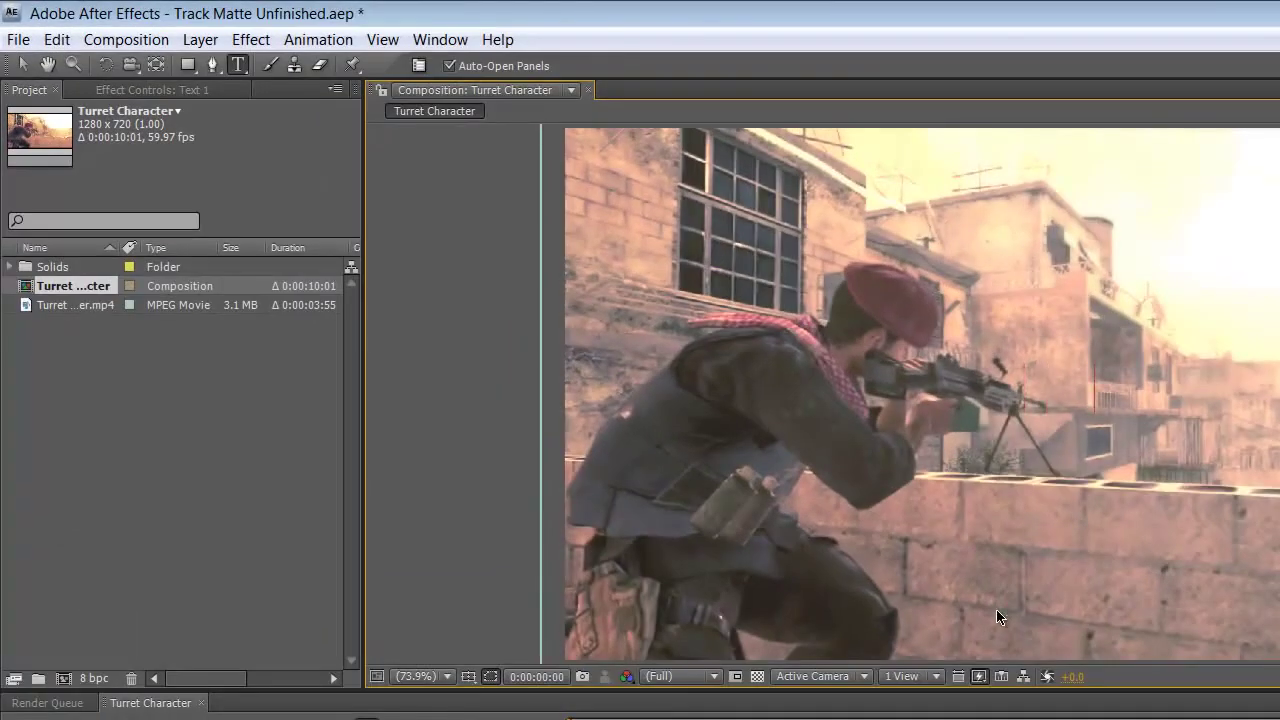
pyautogui.write('TUTORIAL')
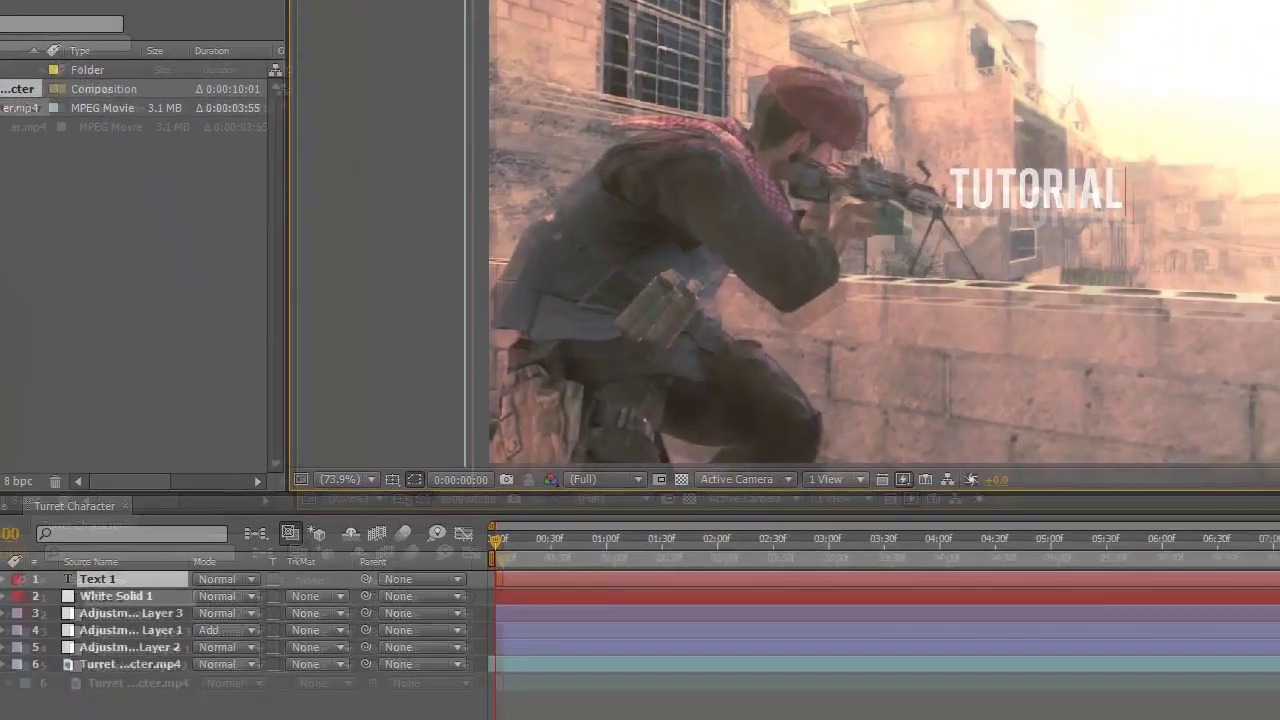
pyautogui.click(105, 461)
# Rename the text layer 'Tutorial', move it below White Solid 1, and lower the text in frame.
pyautogui.press('Return')
pyautogui.write('Tutorial')
pyautogui.press('Return')
pyautogui.moveTo(105, 461); pyautogui.dragTo(100, 490)
pyautogui.moveTo(1035, 70); pyautogui.dragTo(1098, 115)
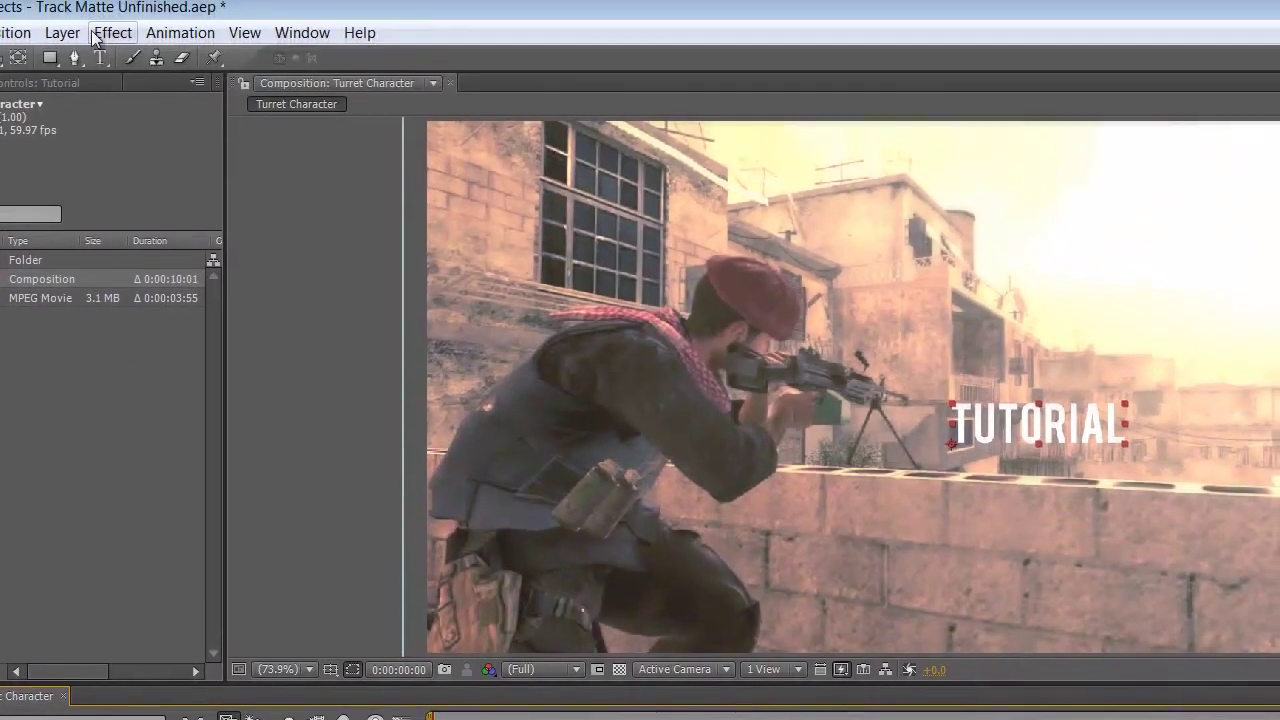
pyautogui.click(104, 42)
# Set White Solid 1 as Tutorial's Alpha Matte and move the text down behind the wall.
pyautogui.moveTo(61, 39)
pyautogui.moveTo(275, 526)
pyautogui.click(510, 556)
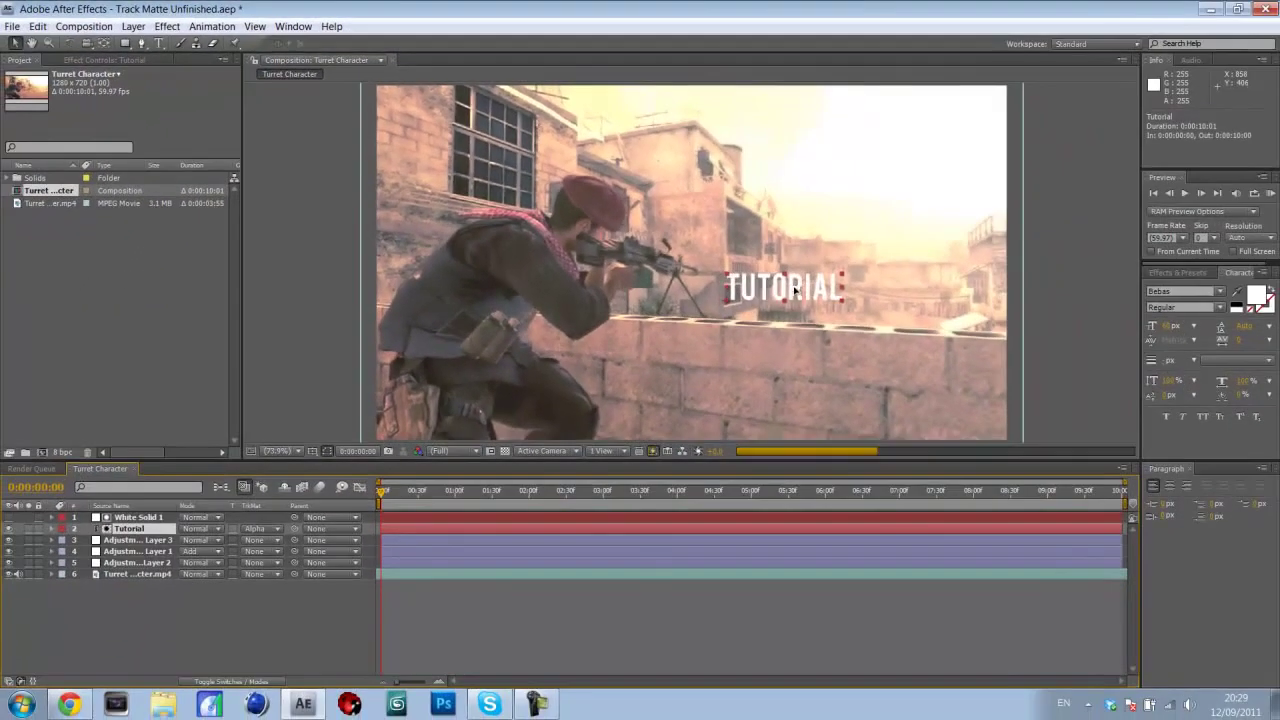
pyautogui.moveTo(794, 290)
pyautogui.mouseDown()
pyautogui.moveTo(777, 325)
pyautogui.moveTo(796, 291)
pyautogui.moveTo(782, 326)
pyautogui.moveTo(800, 302)
pyautogui.mouseUp()
pyautogui.click(160, 518)
pyautogui.press('m')
# Set Mask 1's feather to 0.0, 2.0 pixels and drag the TUTORIAL text lower behind the wall.
pyautogui.click(200, 530)
pyautogui.click(200, 531)
pyautogui.click(217, 540)
pyautogui.press('Return')
pyautogui.click(660, 412)
pyautogui.click(122, 551)
pyautogui.moveTo(791, 298); pyautogui.dragTo(818, 282)
# Keyframe Tutorial's Position hidden behind the wall at 0s, raised above it at 0:00:01:06.
pyautogui.click(52, 518)
pyautogui.click(128, 528)
pyautogui.press('p')
pyautogui.moveTo(795, 297); pyautogui.dragTo(776, 383)
pyautogui.click(86, 540)
pyautogui.moveTo(381, 492); pyautogui.dragTo(463, 491)
pyautogui.moveTo(780, 376); pyautogui.dragTo(804, 276)
# Make the text hold, then sink out of sight by about 0:00:03:56, and preview the slide.
pyautogui.moveTo(466, 492); pyautogui.dragTo(596, 492)
pyautogui.moveTo(804, 336); pyautogui.dragTo(792, 404)
pyautogui.moveTo(597, 496); pyautogui.dragTo(722, 492)
pyautogui.moveTo(722, 493); pyautogui.dragTo(594, 504)
pyautogui.click(595, 540)
pyautogui.press('Delete')
pyautogui.click(18, 546)
pyautogui.moveTo(603, 488); pyautogui.dragTo(673, 490)
pyautogui.moveTo(842, 265); pyautogui.dragTo(836, 368)
pyautogui.moveTo(457, 520); pyautogui.dragTo(646, 514)
pyautogui.click(136, 530)
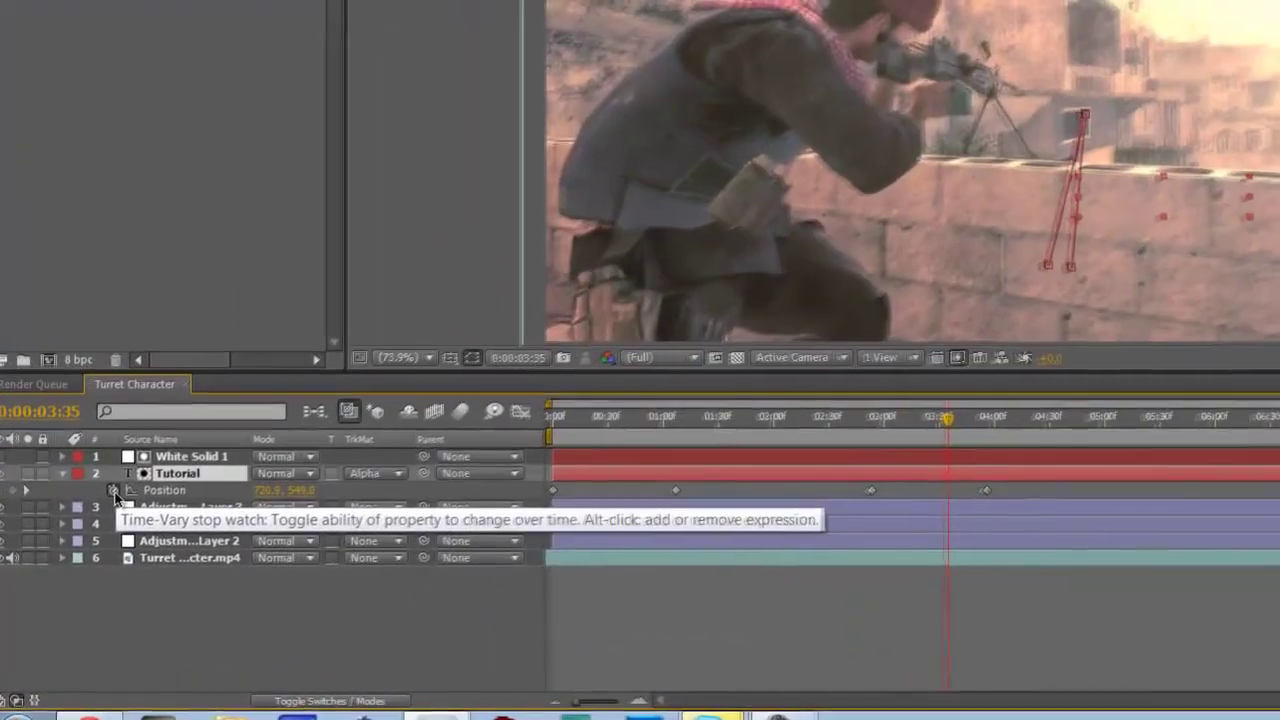
# Add a wiggle(1,15) expression to Tutorial's Position and play back to preview it.
pyautogui.keyDown('alt'); pyautogui.click(113, 491); pyautogui.keyUp('alt')
pyautogui.write('w')
pyautogui.click(516, 622)
pyautogui.moveTo(942, 433); pyautogui.dragTo(793, 438)
pyautogui.press('space')
# Add a wiggle(1,3) expression to Tutorial's Rotation and scrub through the animation to check it.
pyautogui.click(165, 476)
pyautogui.press('r')
pyautogui.keyDown('alt'); pyautogui.click(114, 490); pyautogui.keyUp('alt')
pyautogui.write('wi')
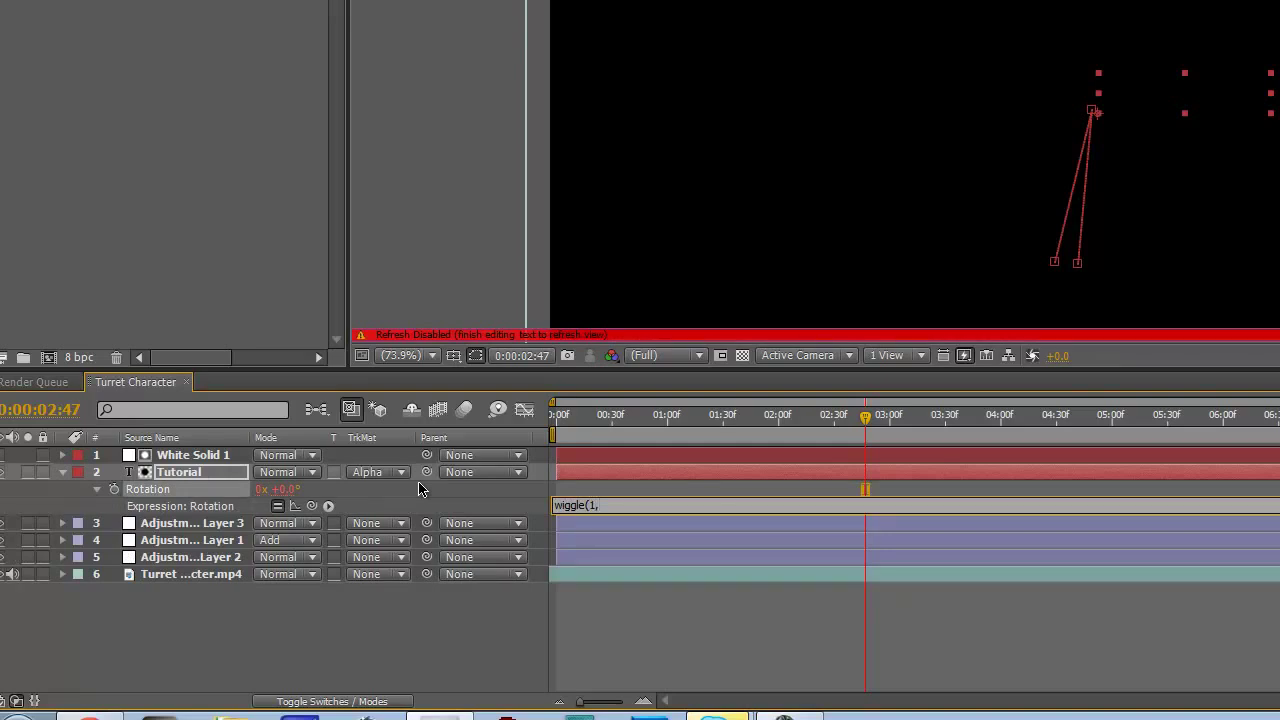
pyautogui.click(271, 618)
pyautogui.click(62, 473)
pyautogui.moveTo(865, 421); pyautogui.dragTo(747, 438)
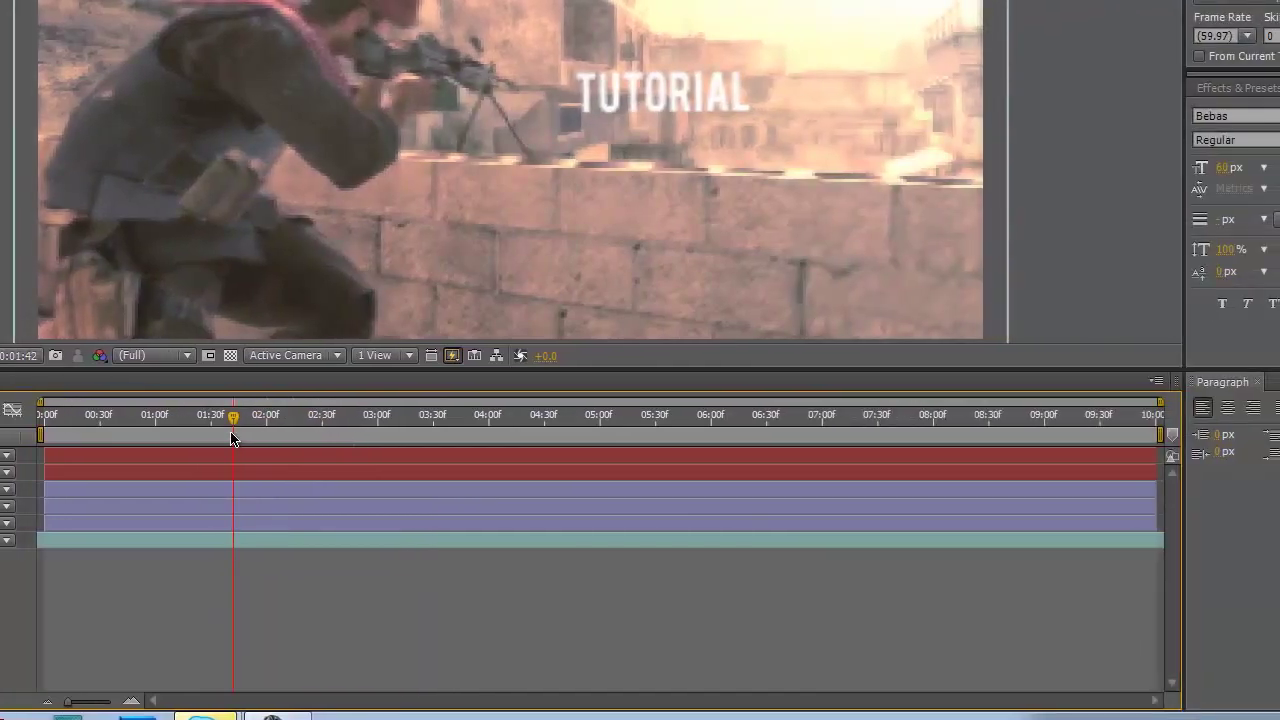
pyautogui.moveTo(232, 440); pyautogui.dragTo(597, 418)
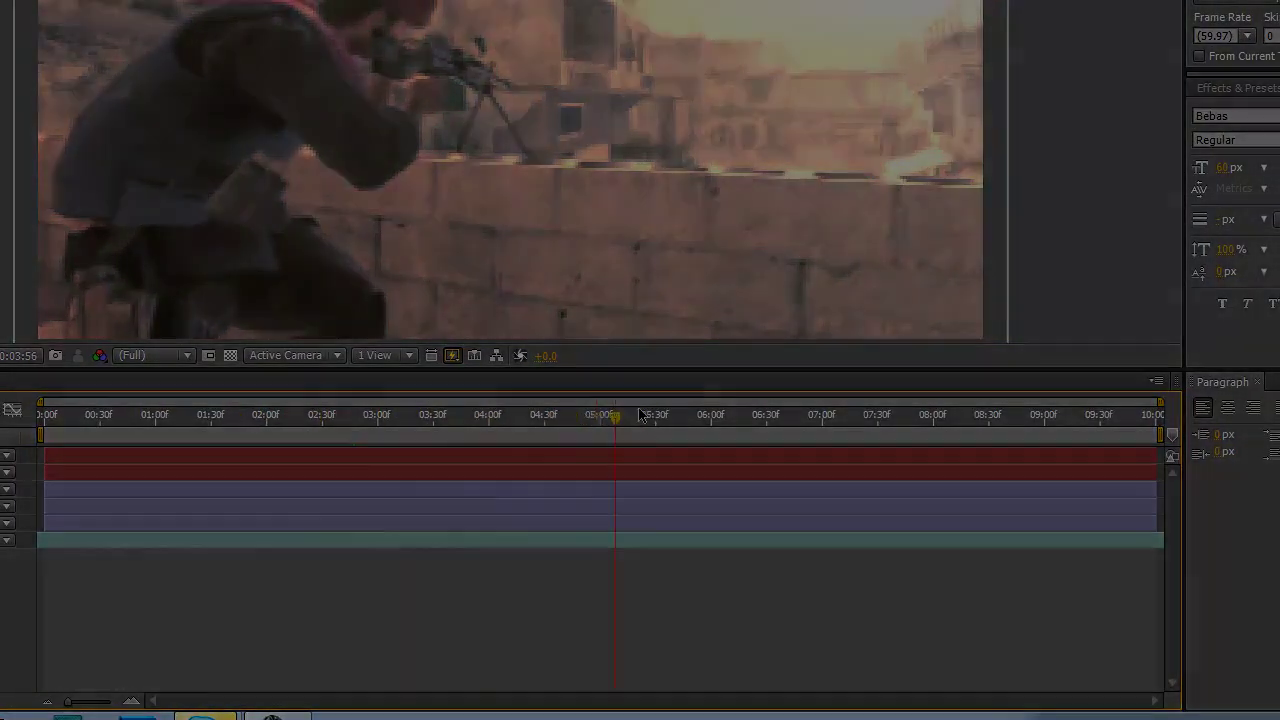